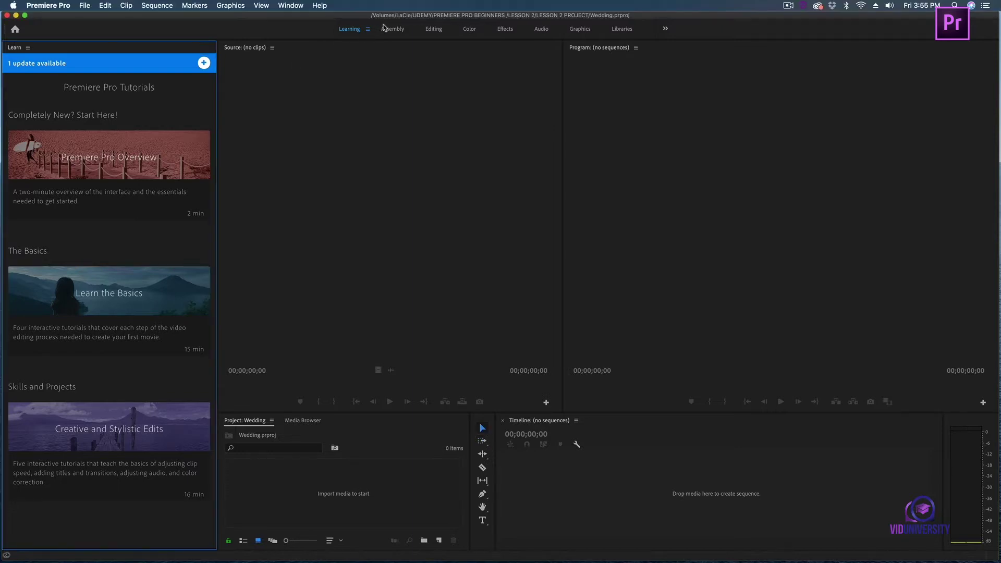
Step: Switch to the Assembly workspace layout
click(384, 28)
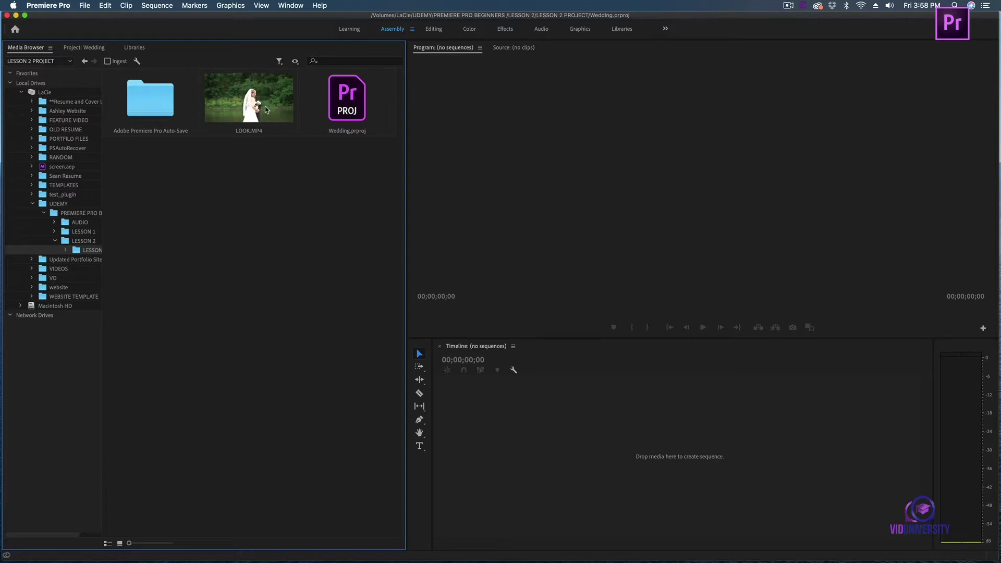
Step: Import LOOK.MP4 from the Media Browser into the Wedding project
right_click(240, 109)
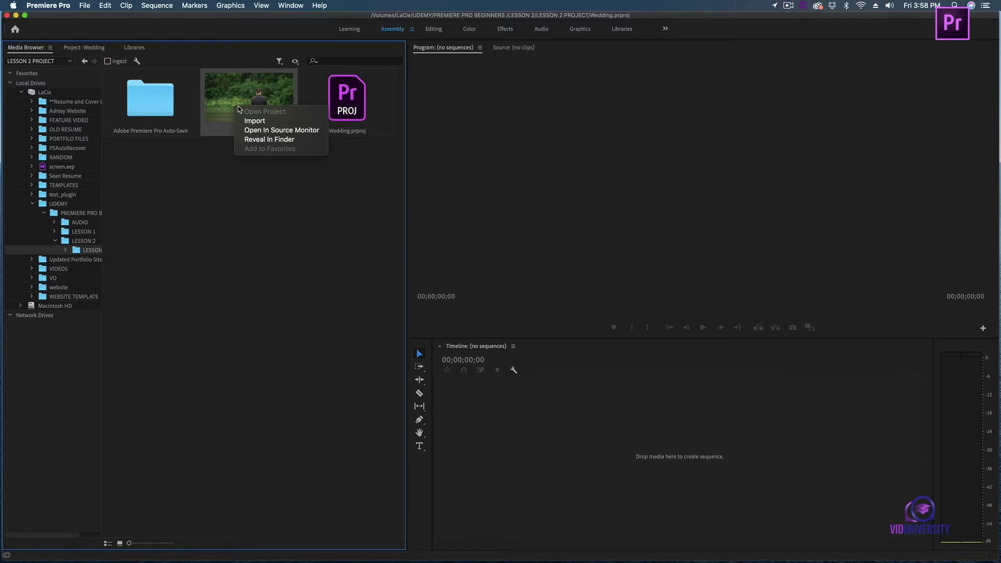
click(273, 123)
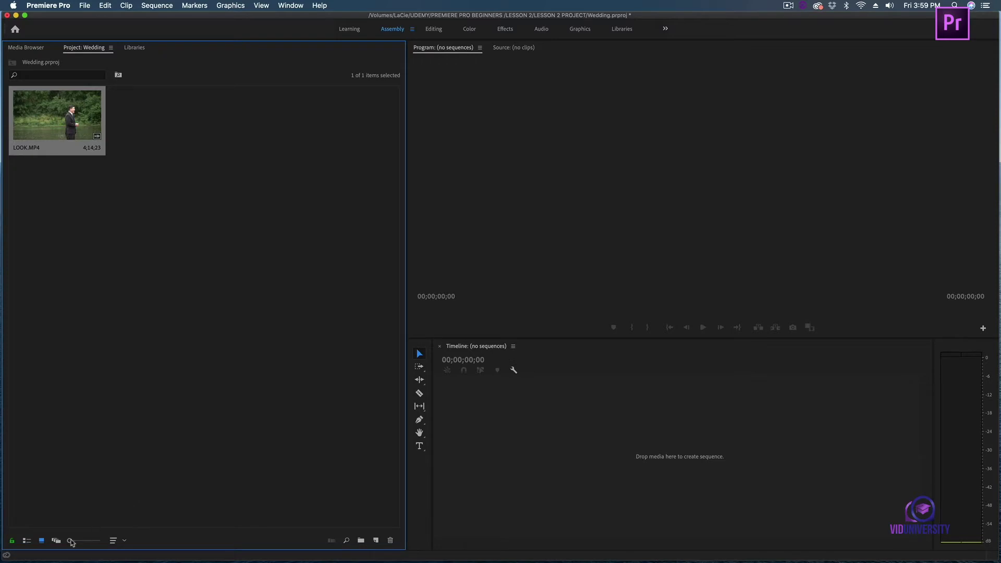
Step: Enlarge the Project panel thumbnails, try List View, then return to Icon View
mouse_move(72, 542)
mouse_down()
mouse_move(89, 538)
mouse_move(75, 542)
mouse_up()
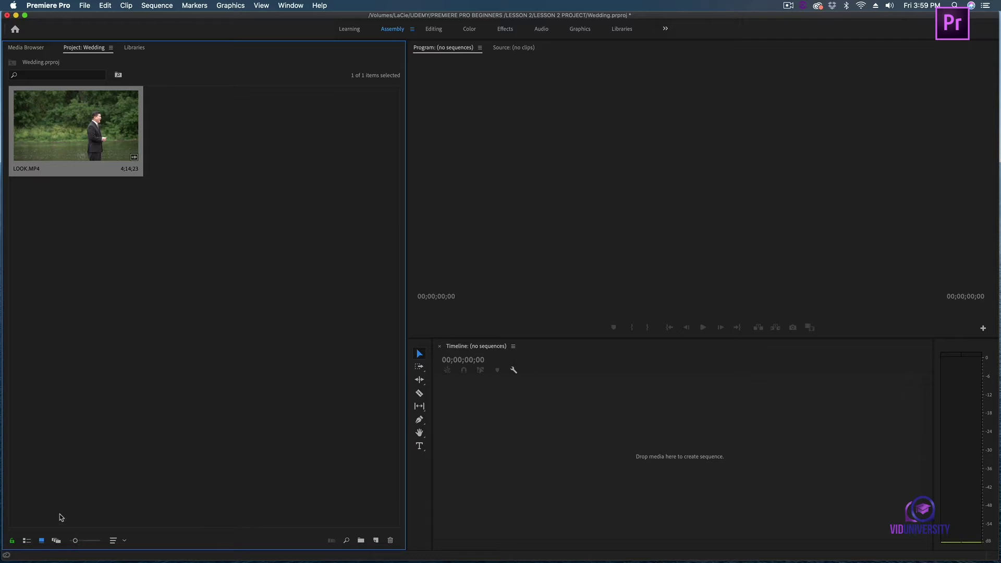
click(28, 541)
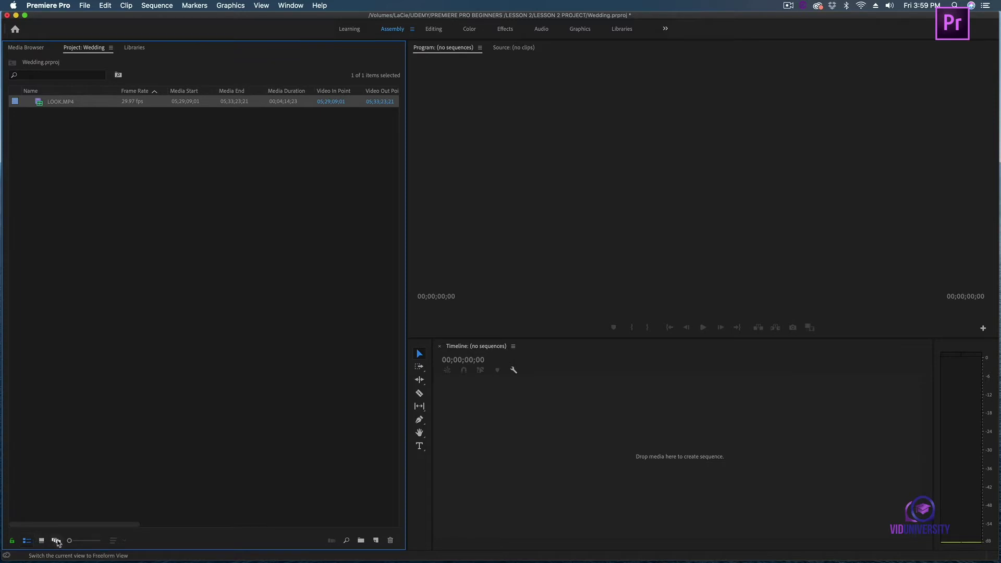
click(42, 541)
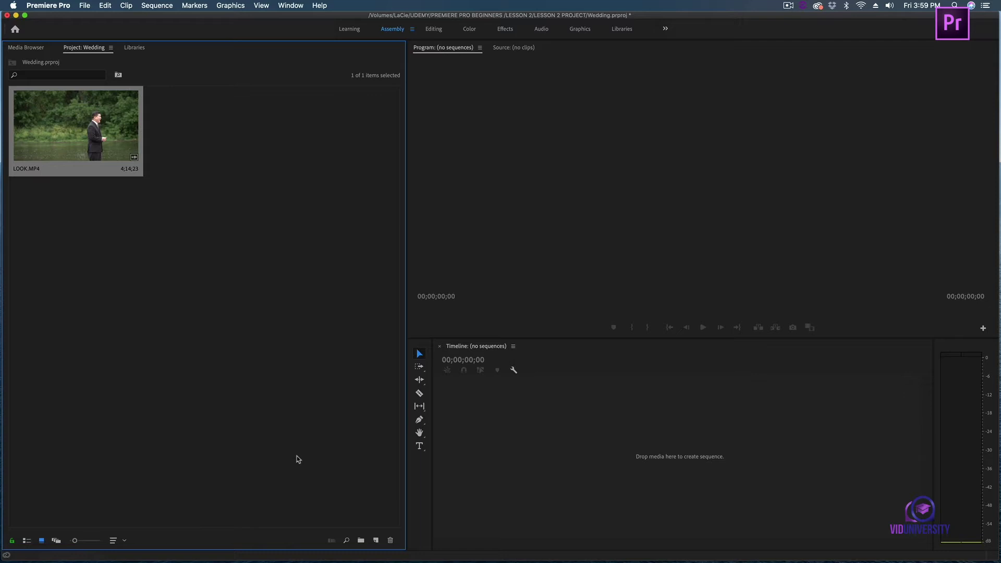
Step: Create a new bin named 'Assets' and move LOOK.MP4 into it
click(361, 541)
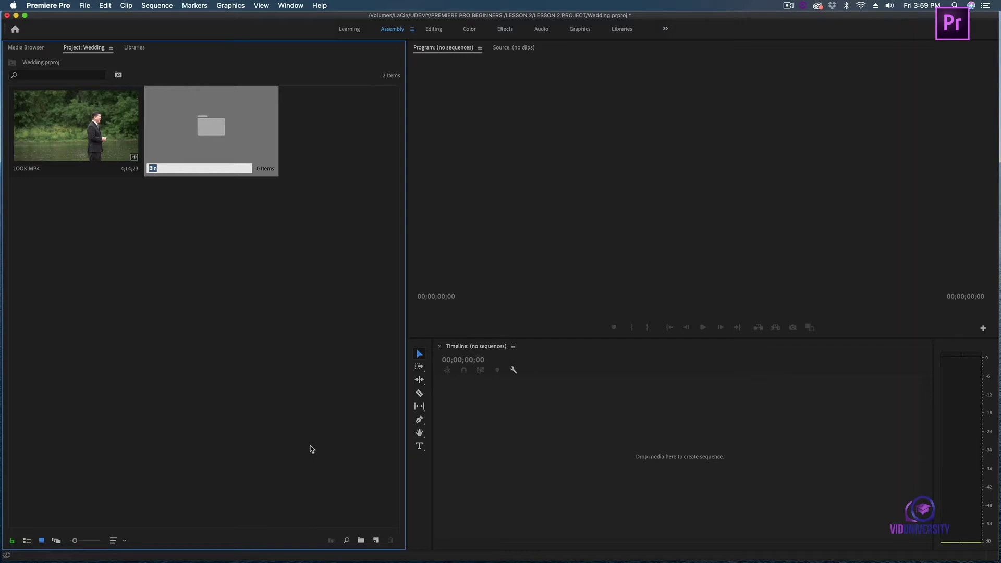
text(Assets)
click(270, 334)
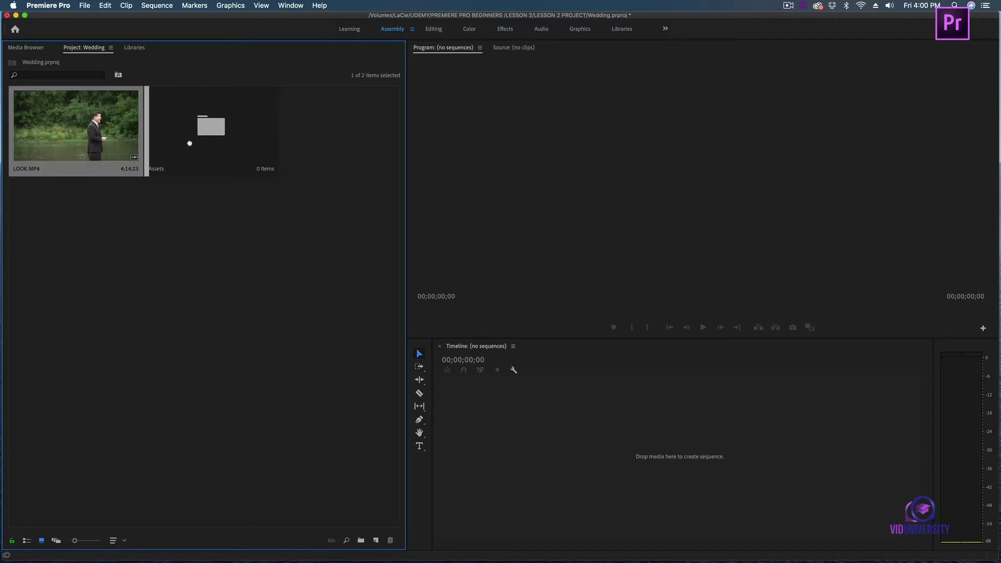
click(207, 143)
drag(207, 143, 206, 145)
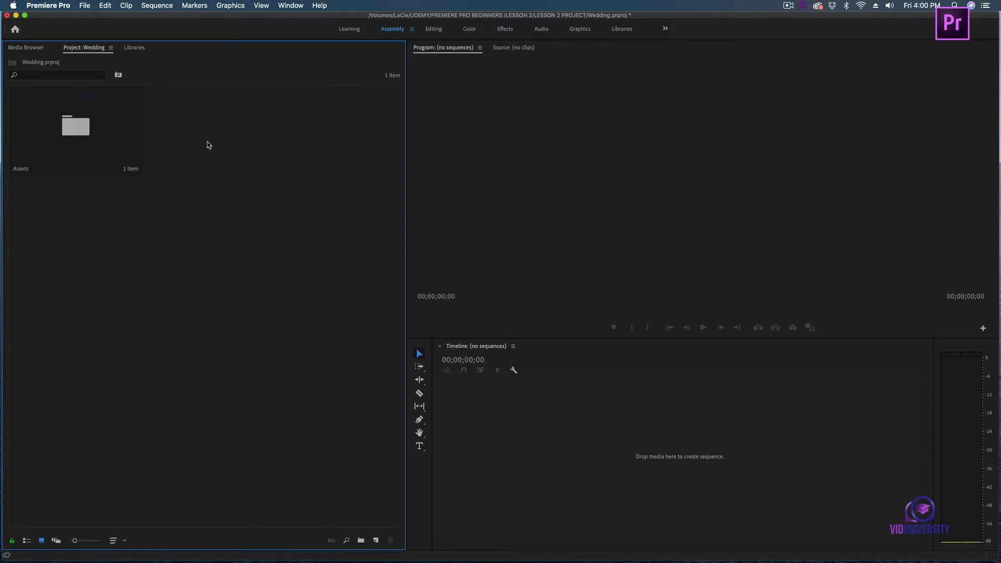
Step: Open the Assets bin in its own tab and search it for 'look'
double_click(91, 131)
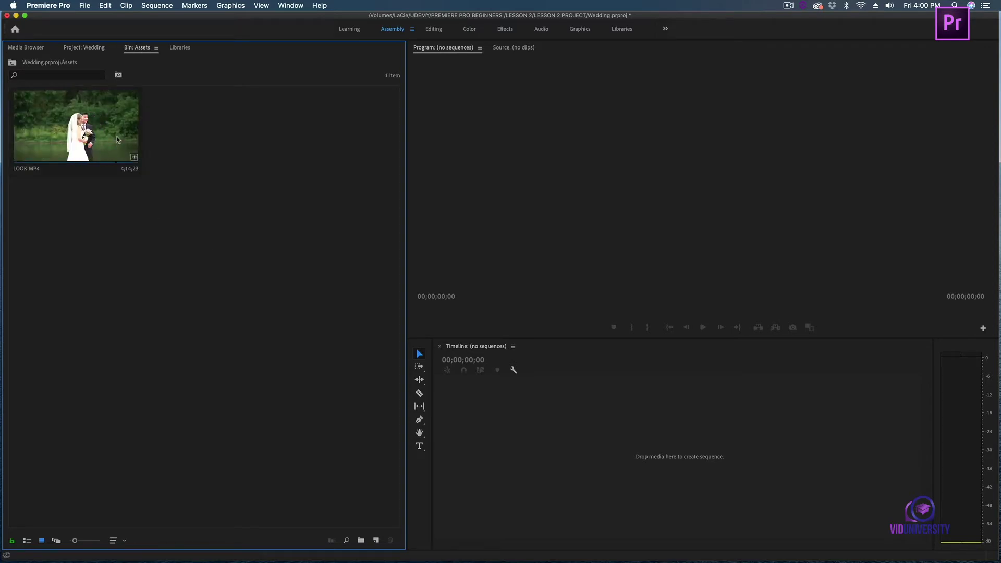
click(97, 79)
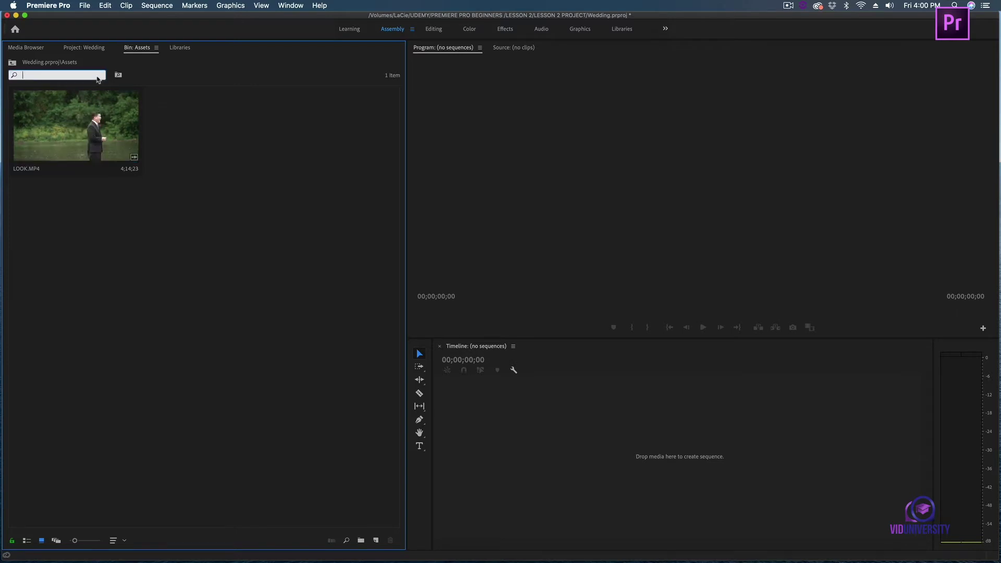
text(look)
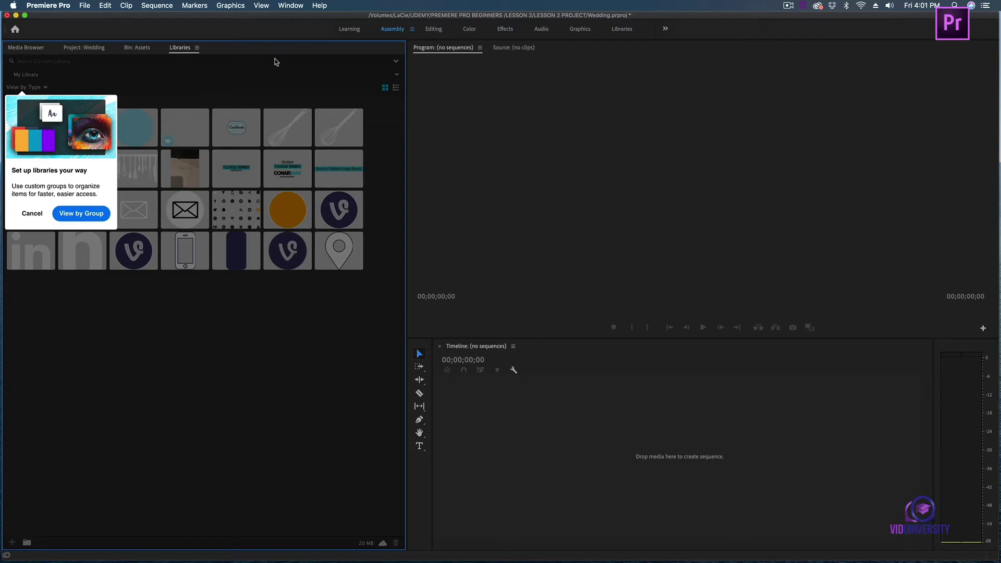
Step: Switch to the Editing workspace layout
click(433, 28)
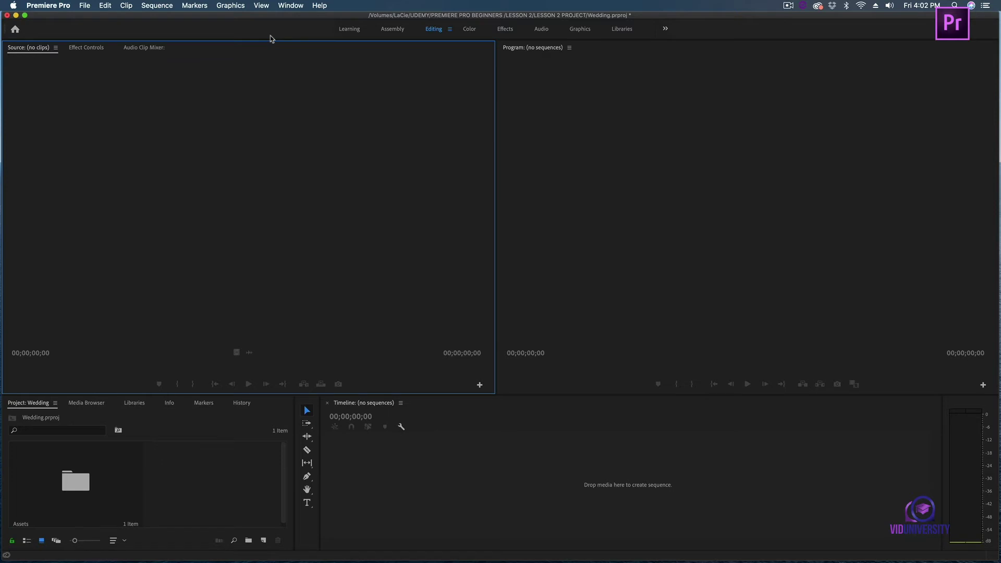
Step: Load LOOK.MP4 into the Source Monitor, scrub through it, and show its Effect Controls
double_click(71, 488)
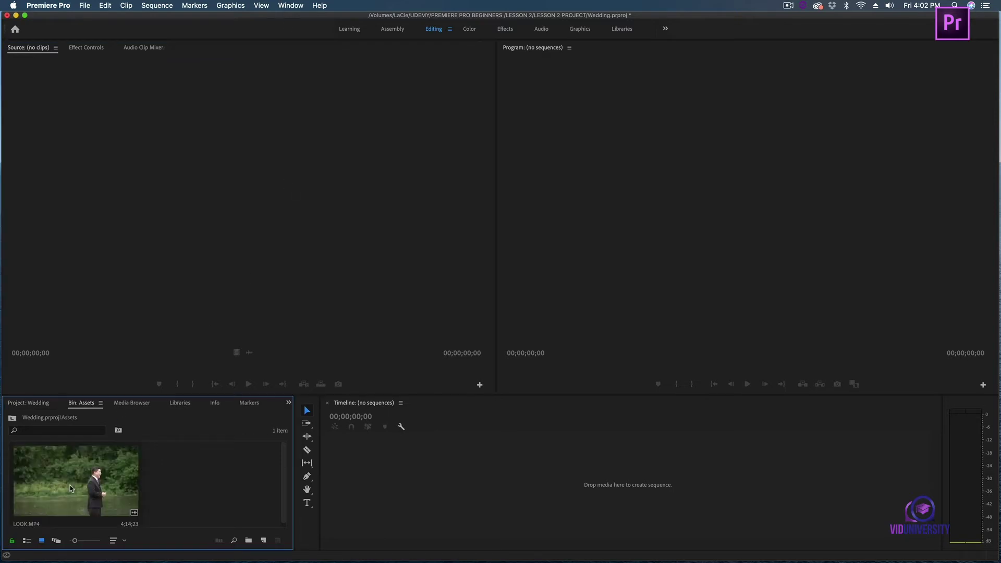
click(77, 478)
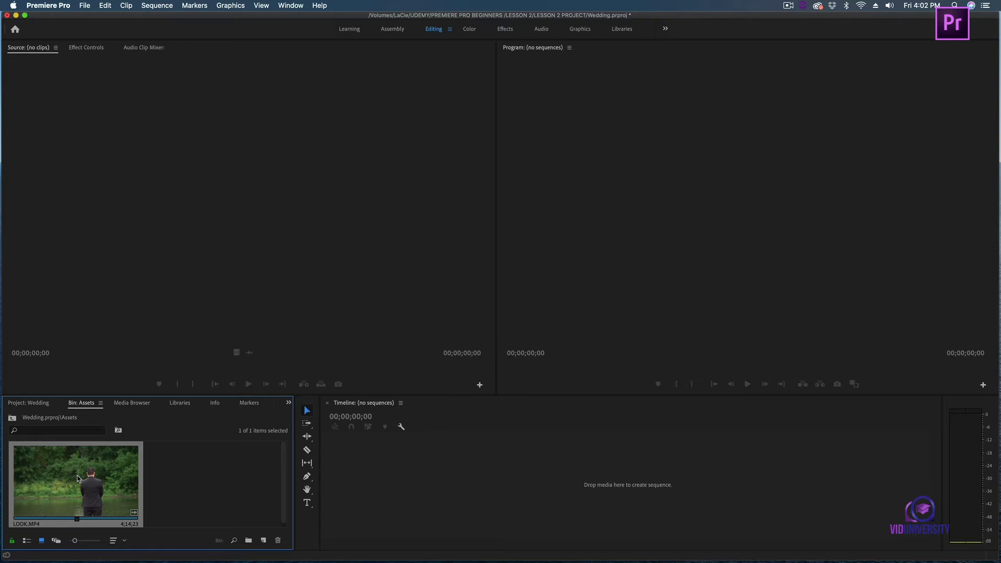
double_click(77, 478)
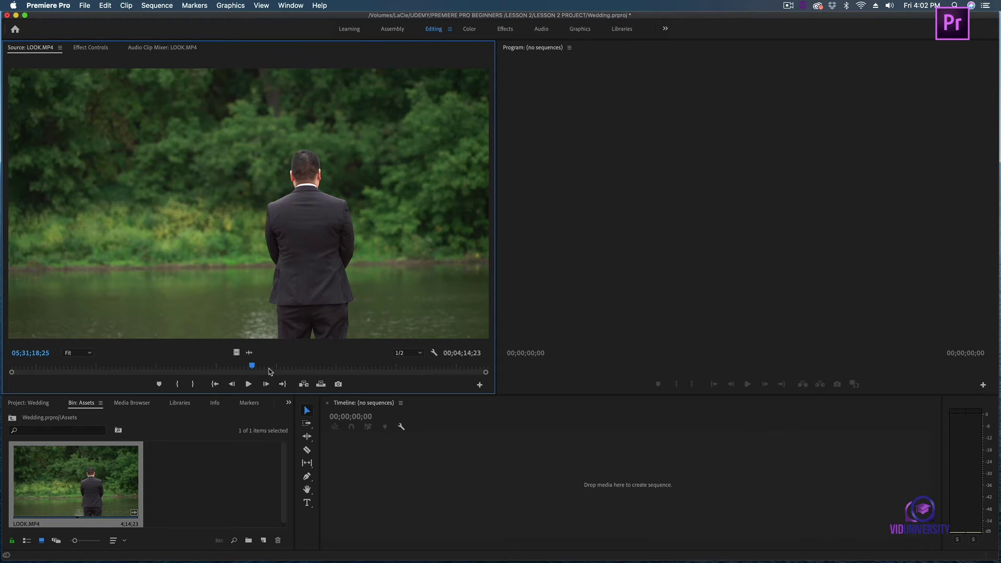
drag(252, 366, 354, 378)
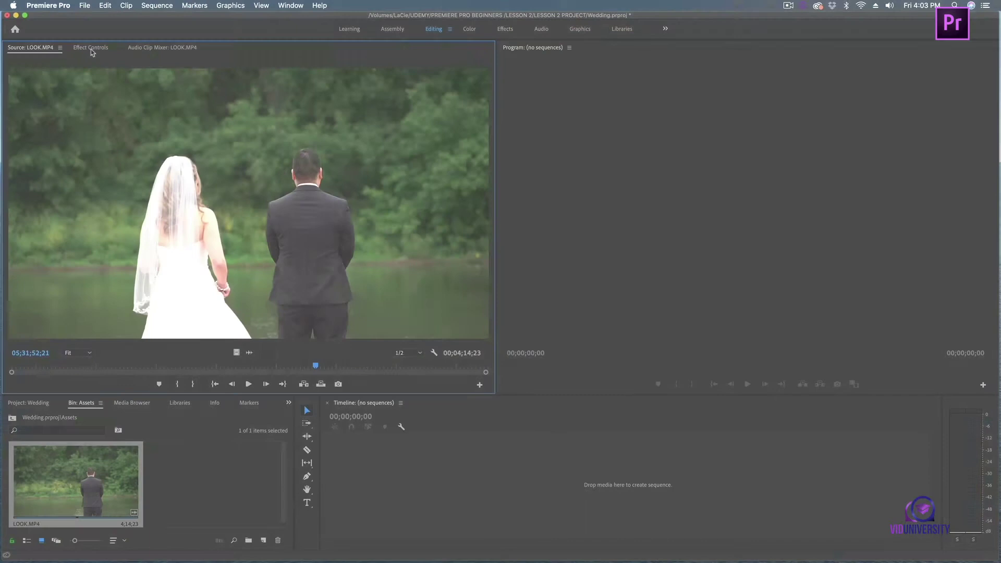
click(91, 47)
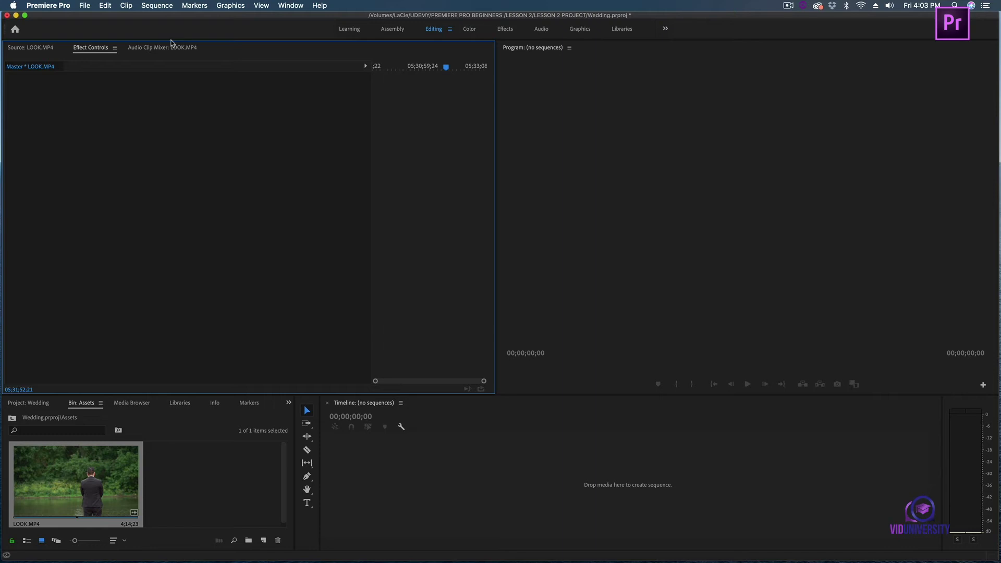
Step: Switch to the Color workspace, then to the Effects workspace
click(469, 29)
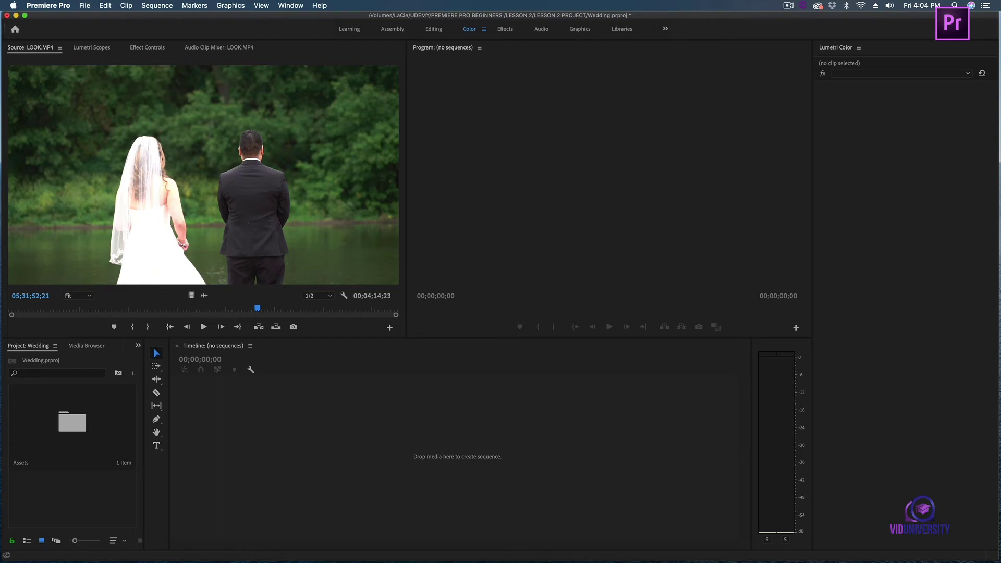
click(503, 29)
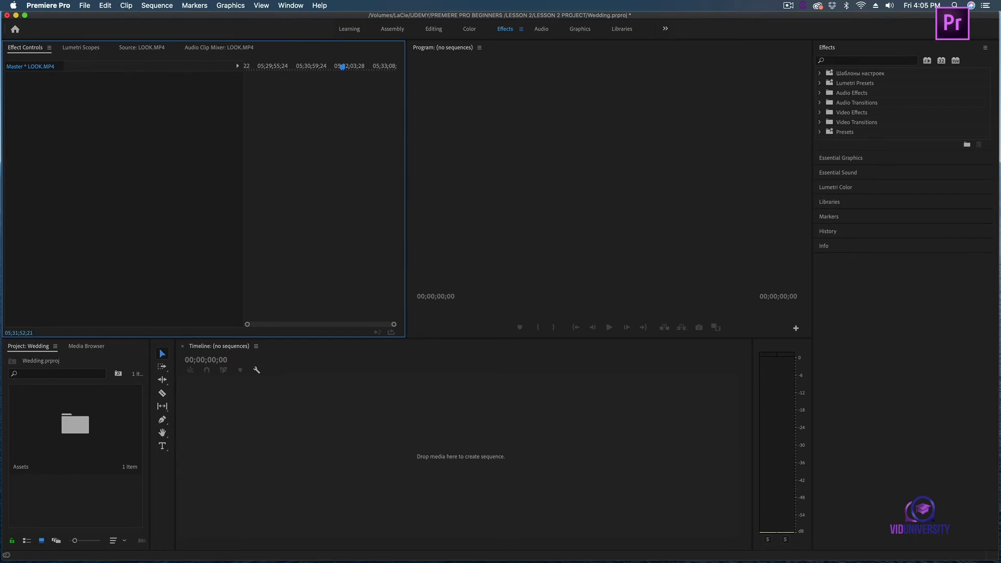
Step: Expand and collapse the Lumetri Presets, Audio Effects, Audio Transitions and Crossfade folders
key(shift+7)
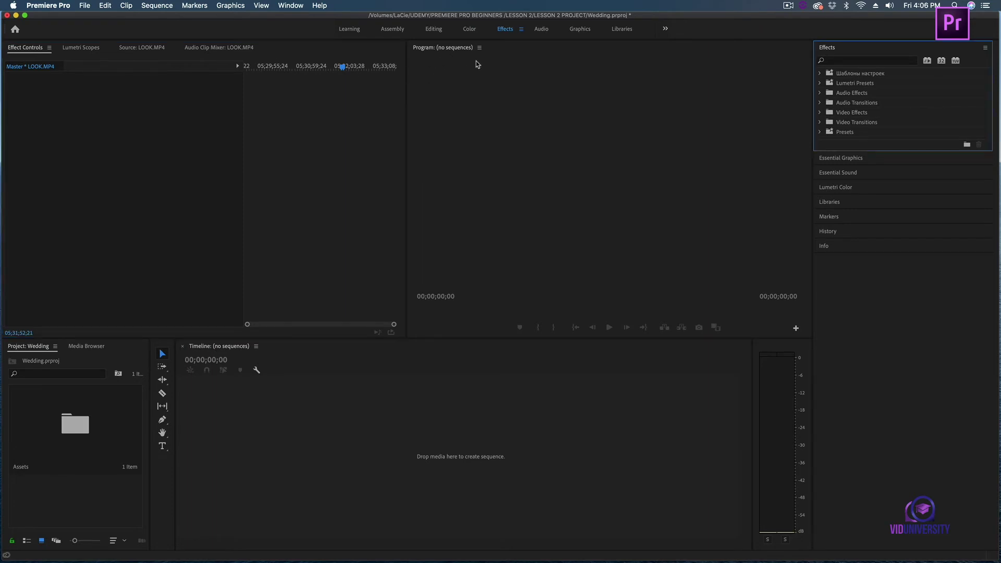
click(820, 83)
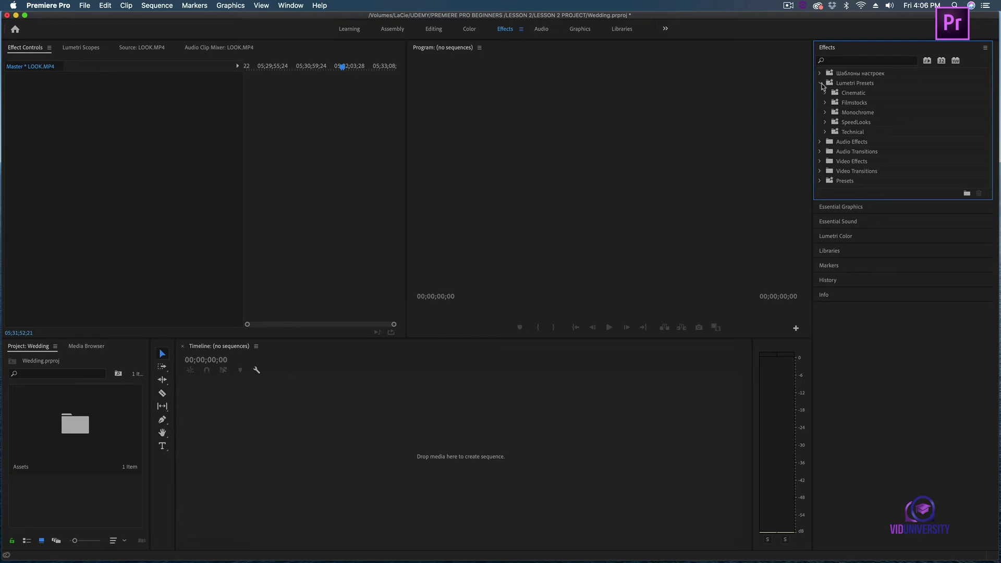
click(820, 85)
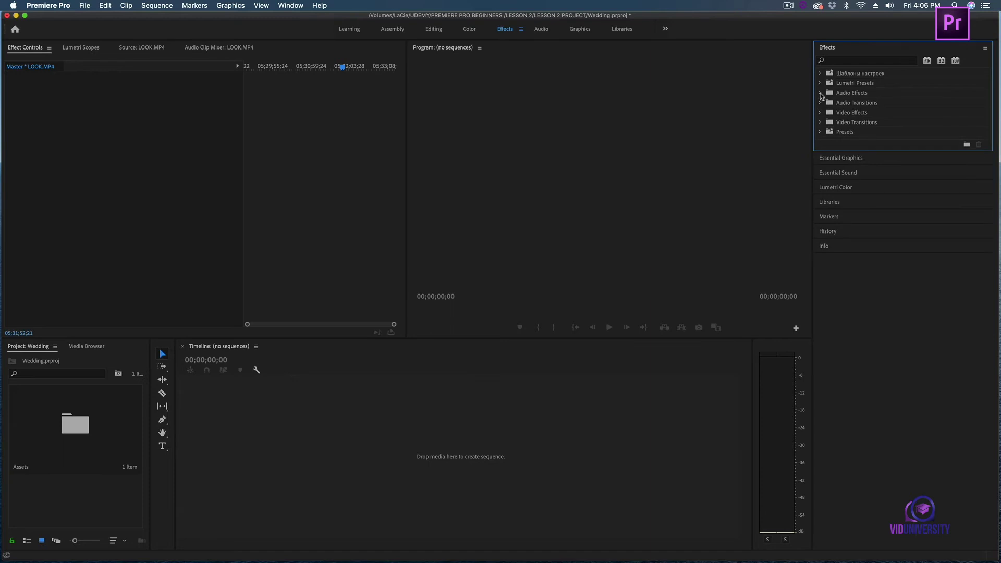
click(820, 93)
click(820, 93)
click(819, 103)
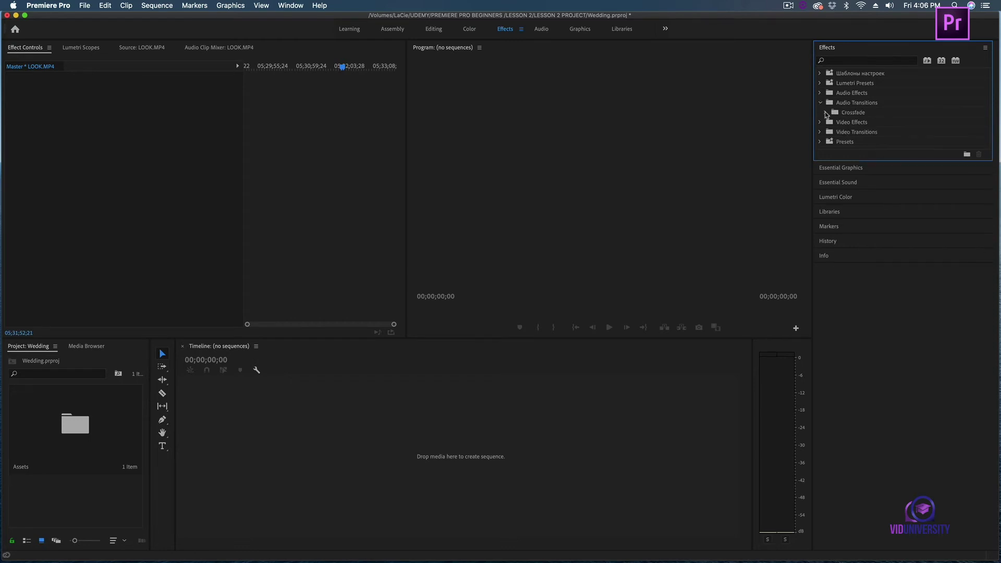
click(826, 112)
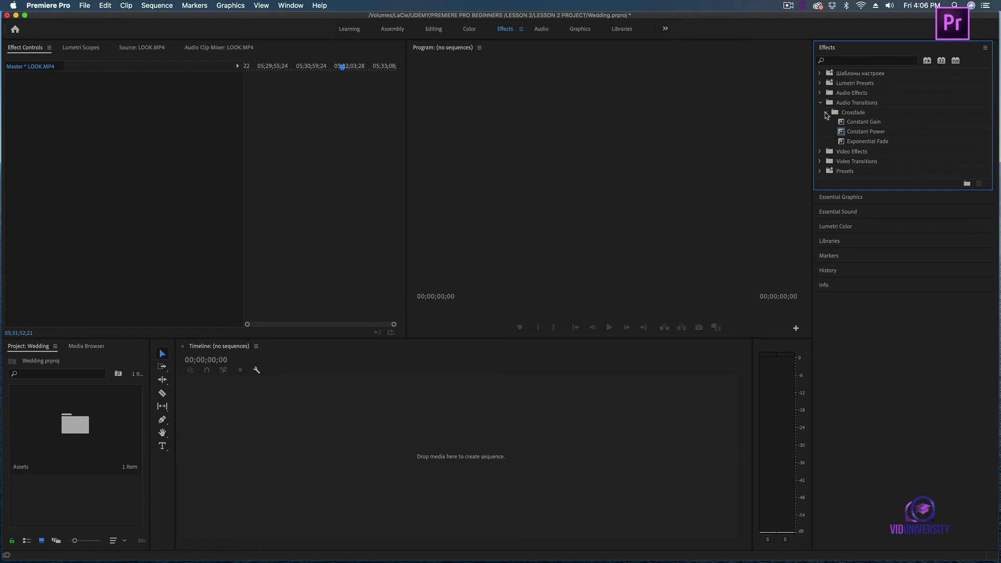
click(825, 113)
click(820, 103)
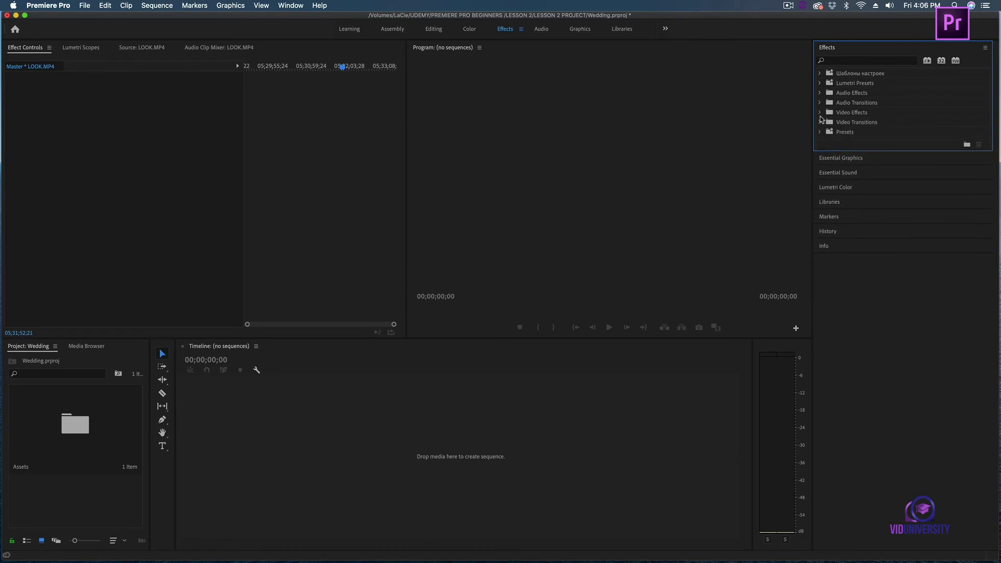
Step: Expand and collapse the Video Effects and Video Transitions folders to browse their categories
click(820, 113)
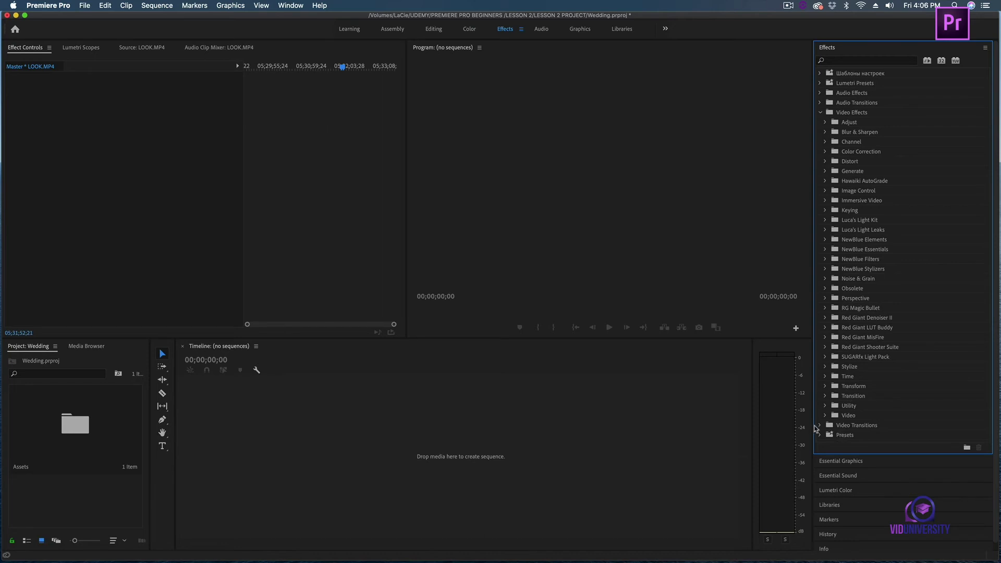
click(820, 113)
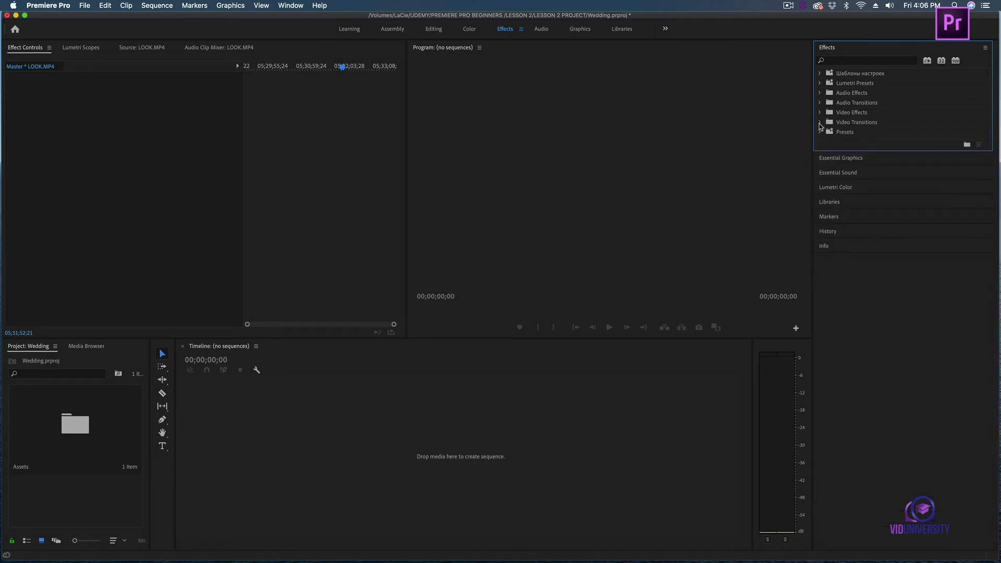
click(820, 123)
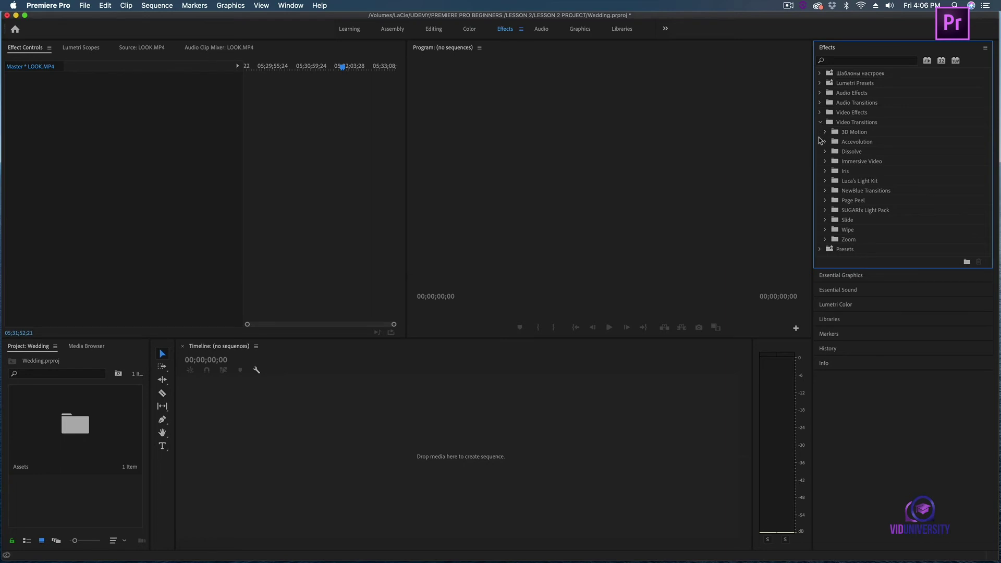
click(821, 123)
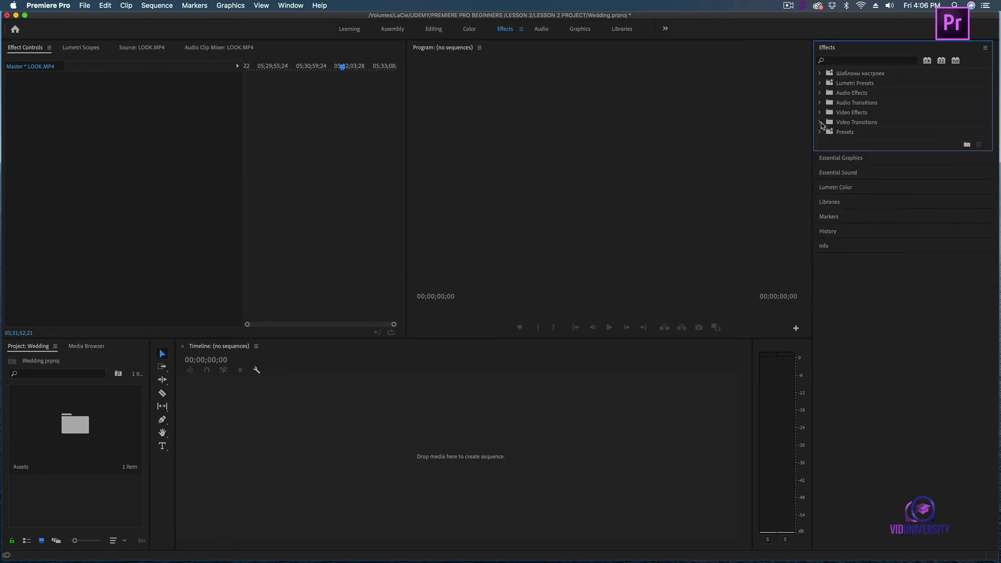
Step: Switch to the Audio workspace, then to the Graphics workspace
click(542, 30)
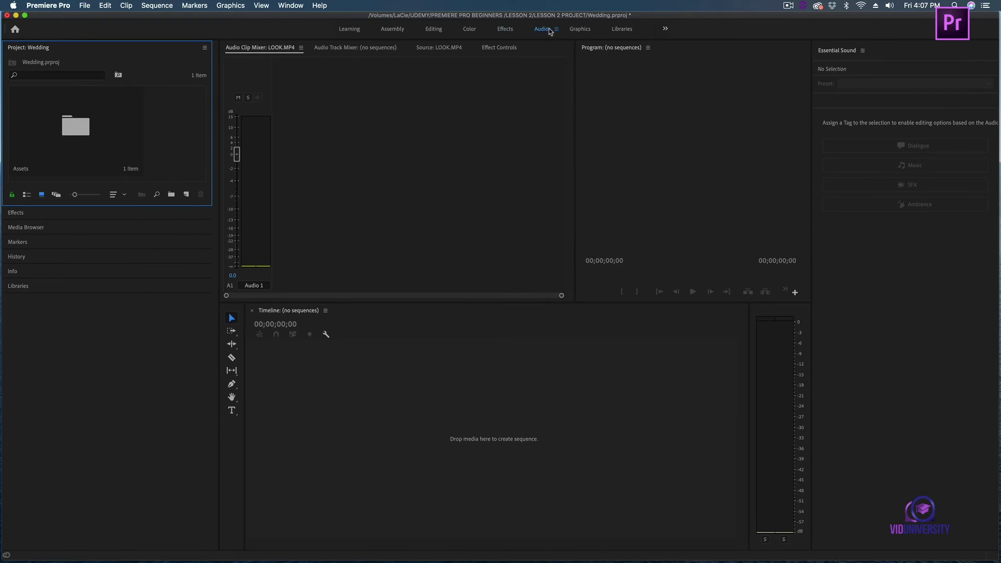
click(586, 31)
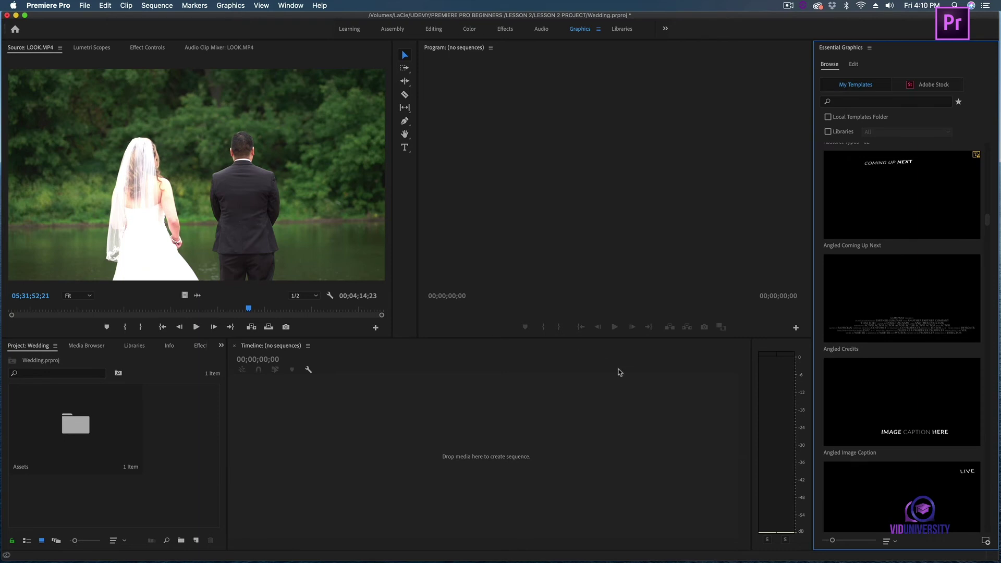
mouse_move(925, 436)
scroll(925, 436, down, 6)
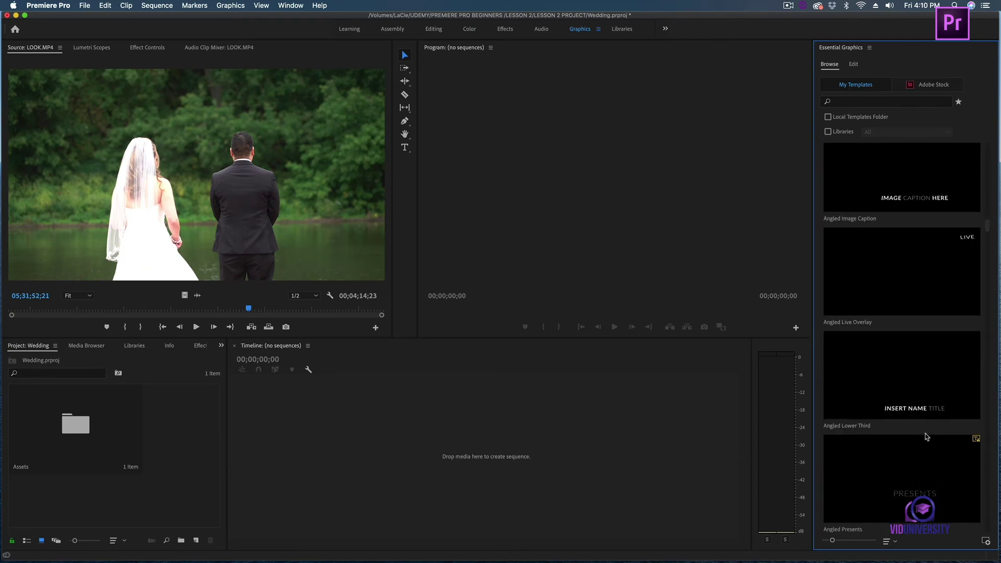
scroll(925, 436, down, 5)
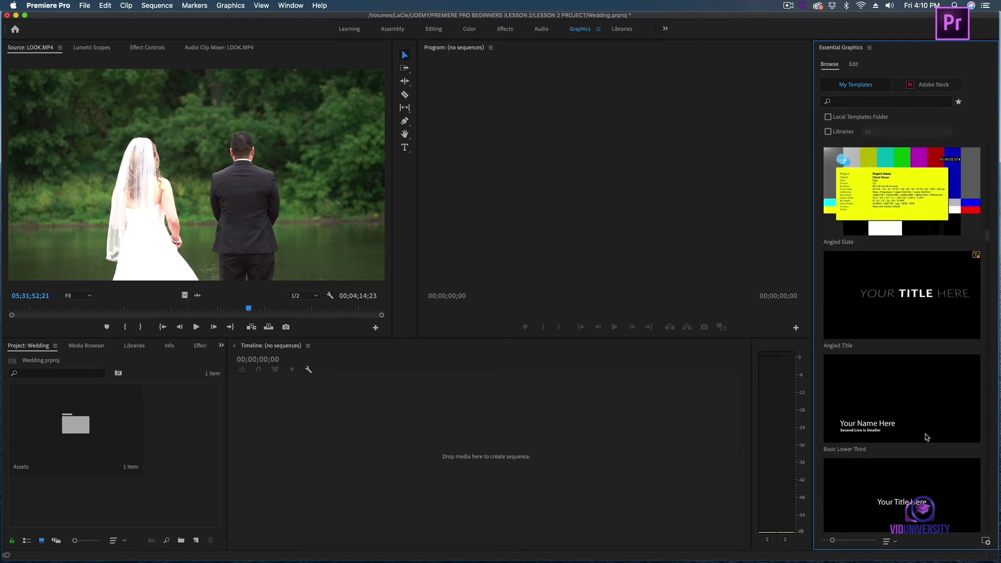
scroll(925, 437, down, 4)
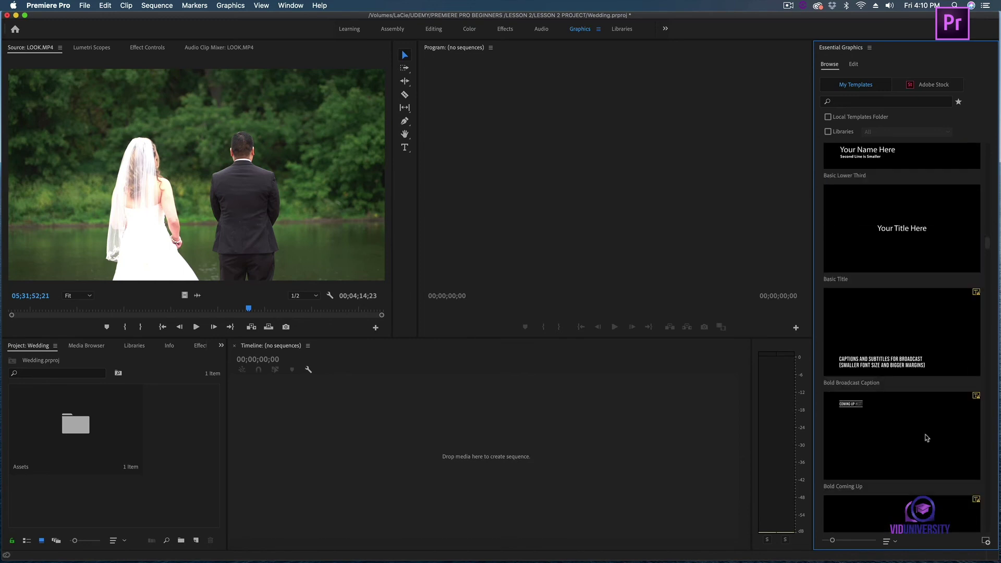
scroll(925, 437, down, 6)
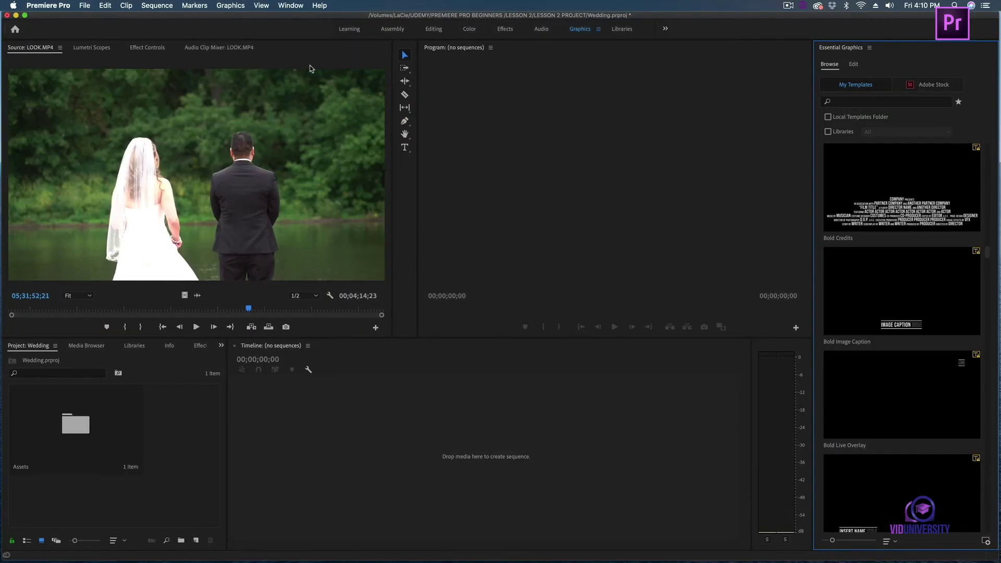
click(297, 6)
mouse_move(300, 19)
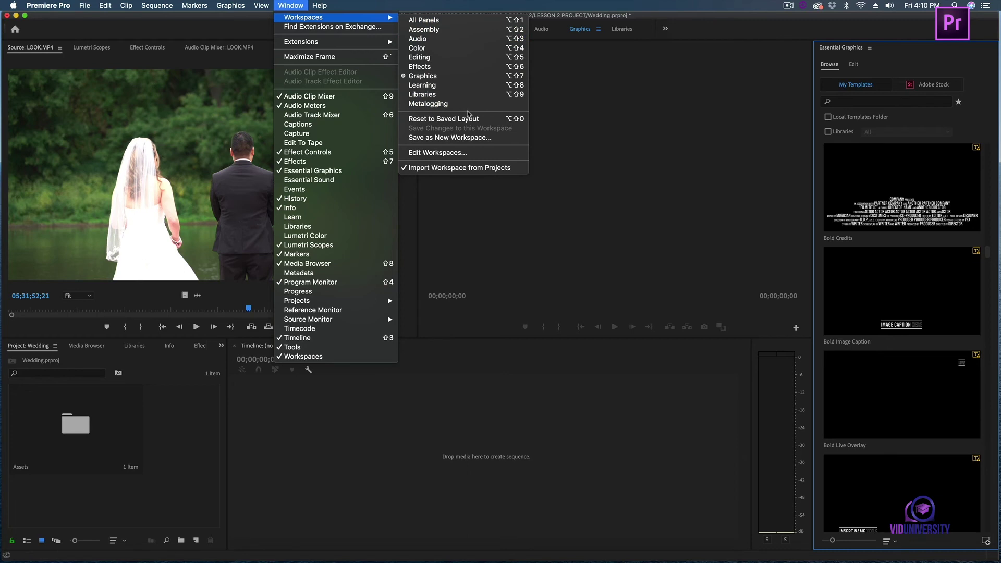
key(alt+shift+0)
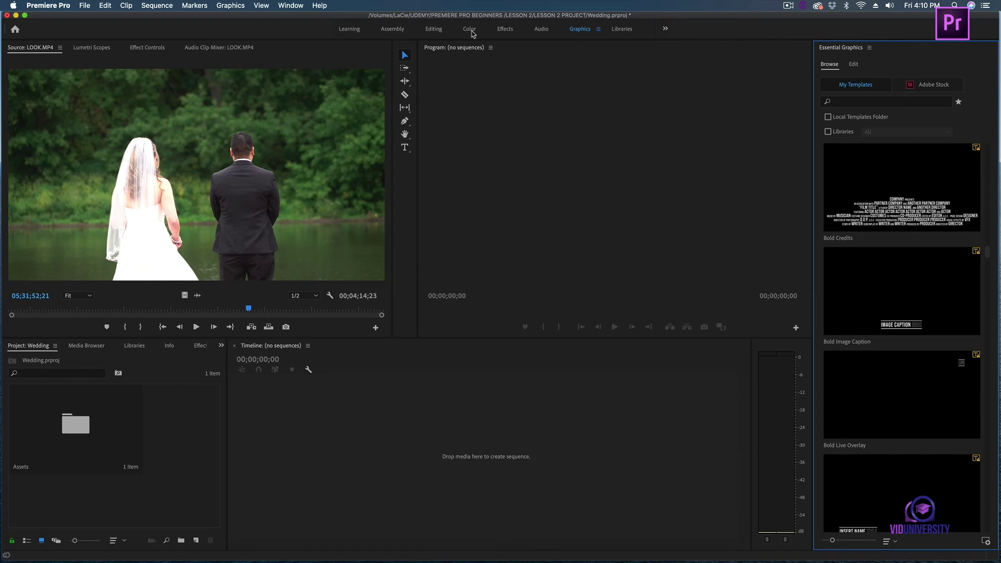
Step: Close the Essential Graphics panel and widen the Tools panel so the tools lie in a row
click(867, 48)
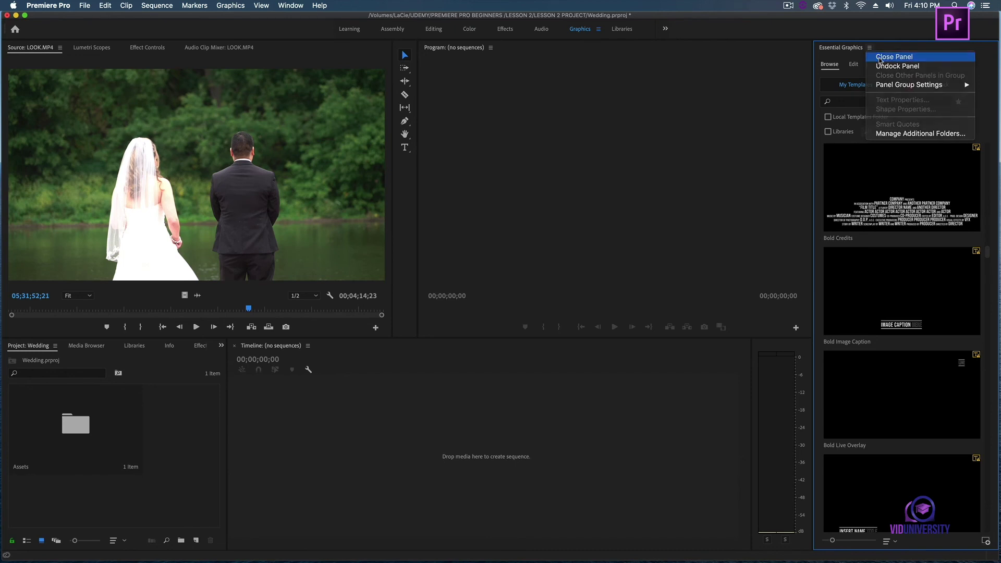
click(879, 57)
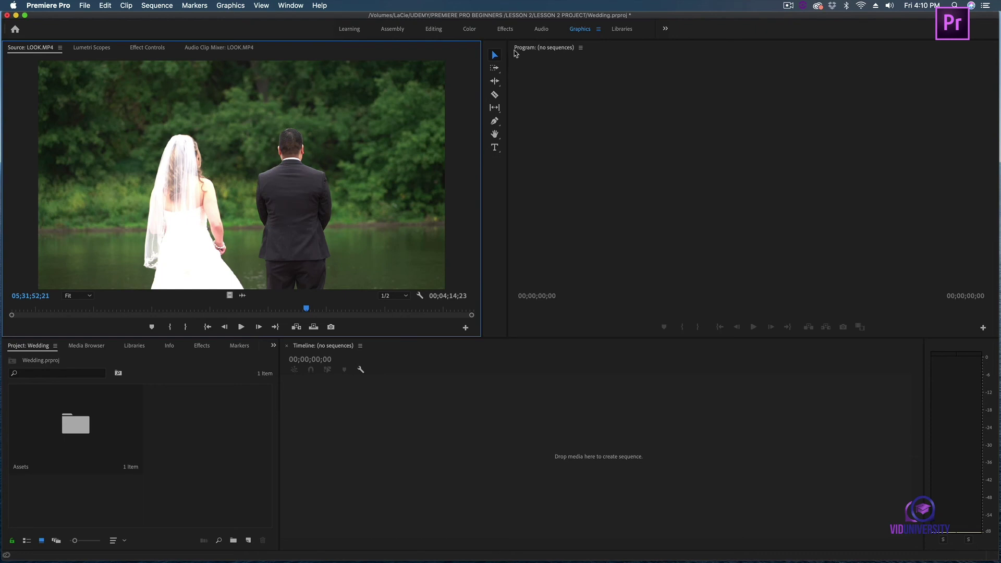
click(488, 68)
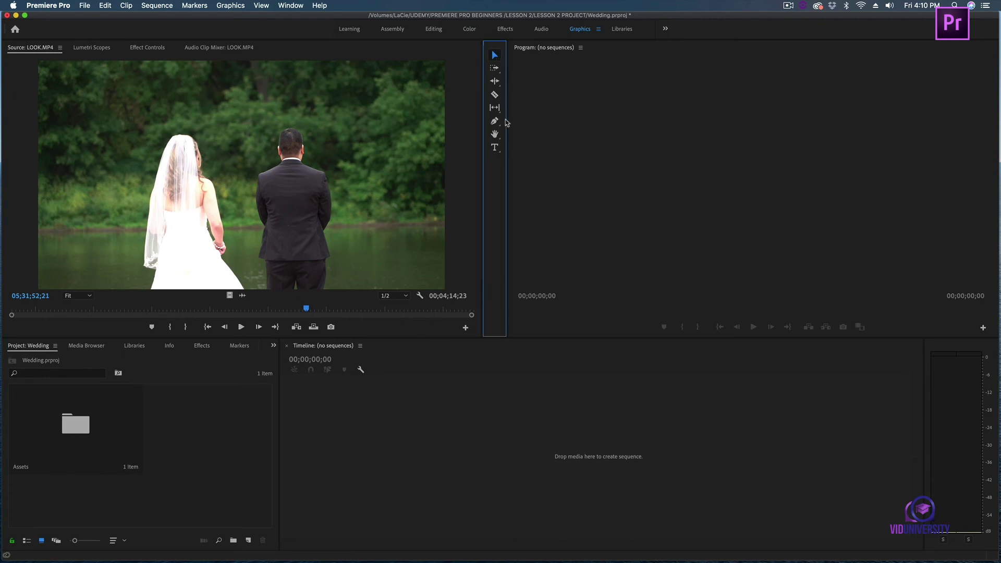
drag(505, 134, 777, 139)
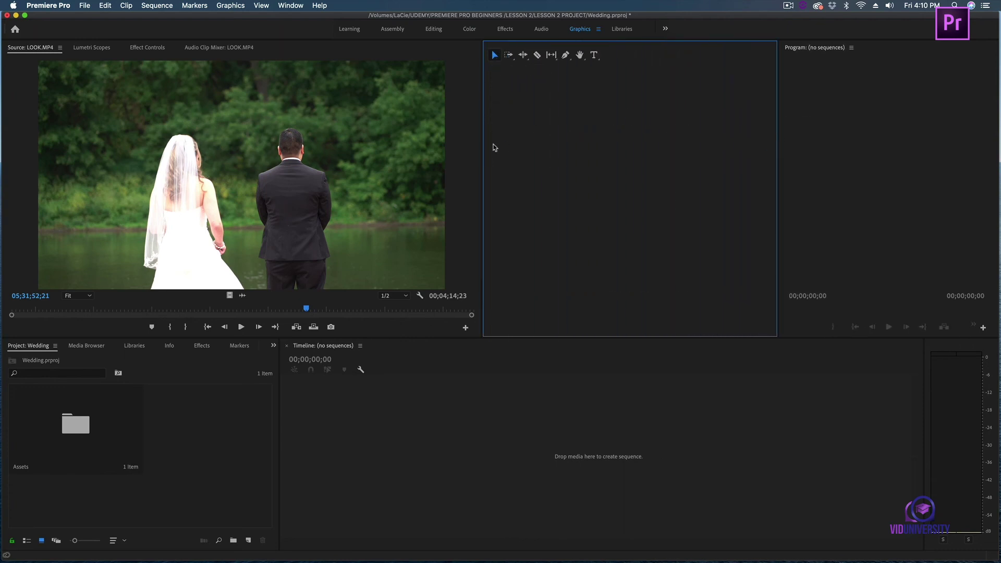
Step: Dock the Program monitor above the Timeline and enlarge it by shrinking the Source monitor
click(808, 52)
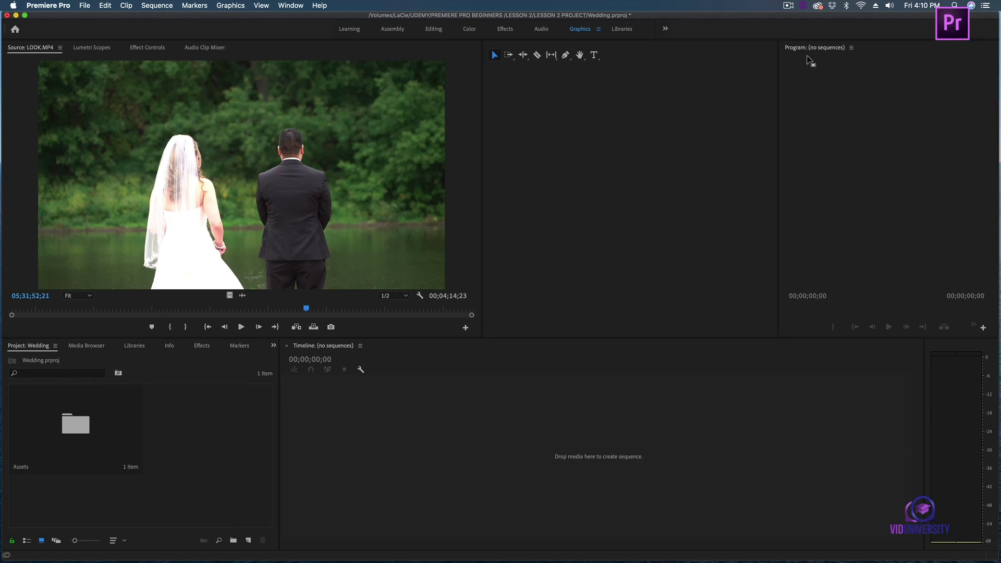
drag(807, 56, 801, 374)
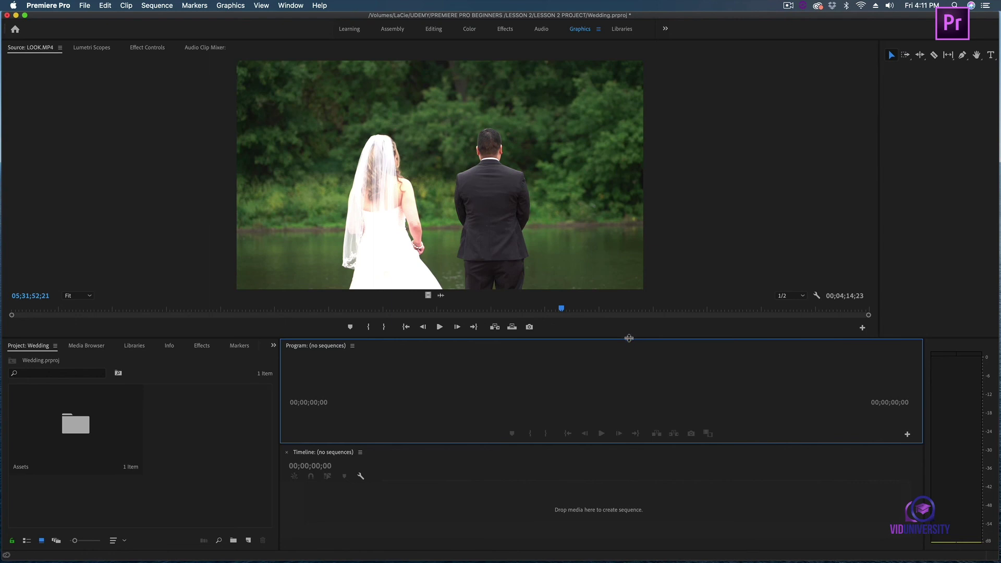
drag(627, 337, 608, 189)
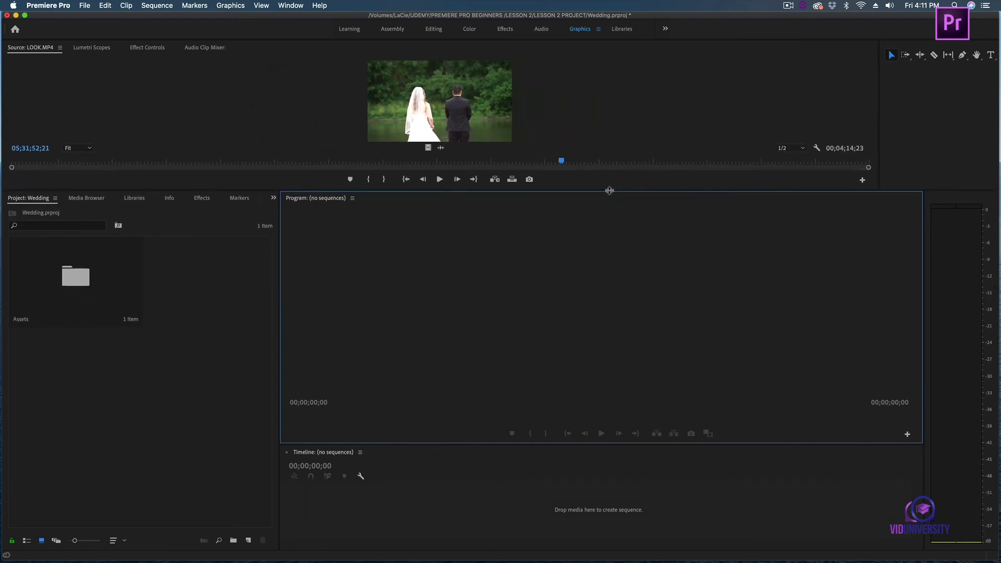
Step: Save the current layout as a new workspace named 'Workspace Test'
click(294, 5)
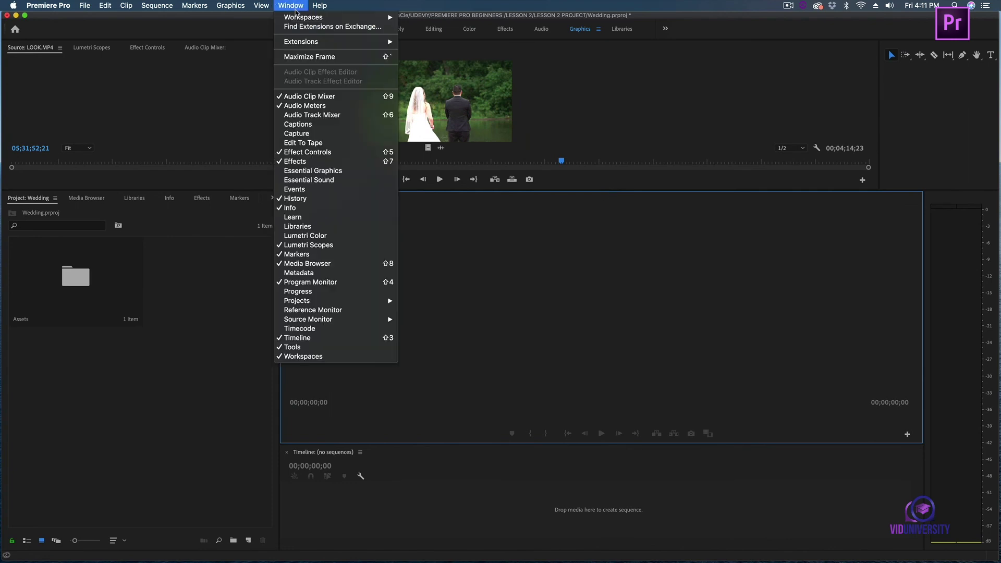
mouse_move(298, 20)
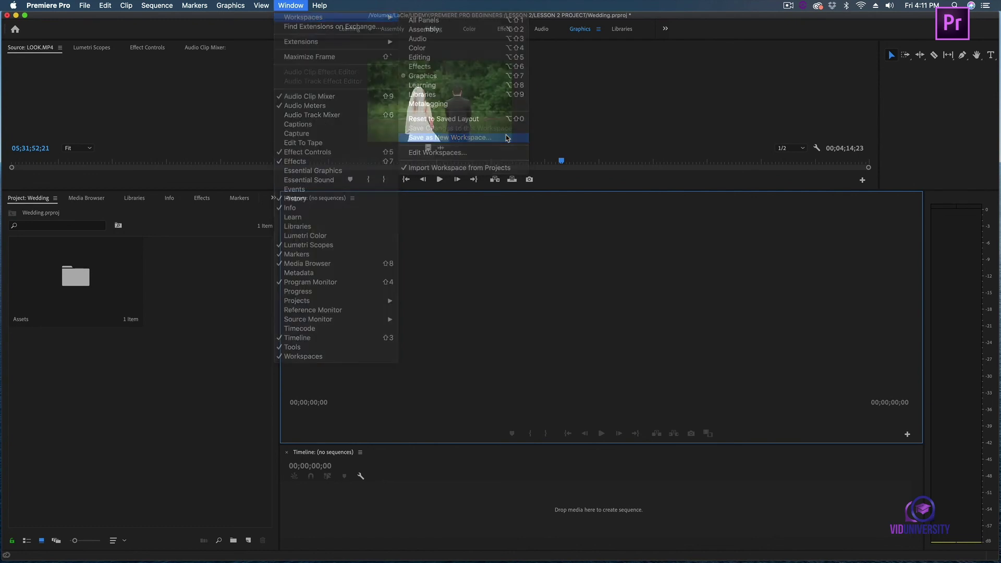
click(506, 137)
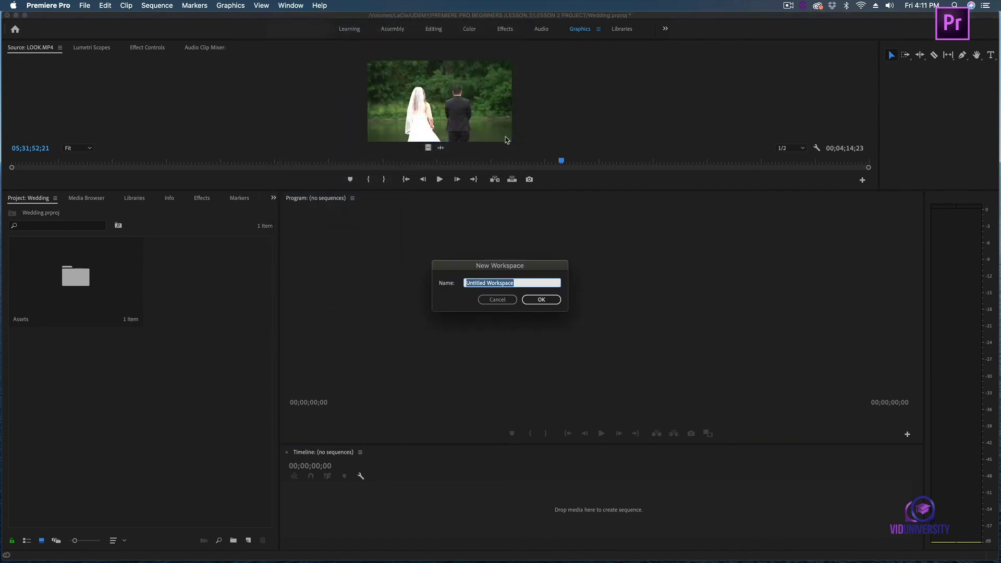
text(Workspace Test)
click(550, 301)
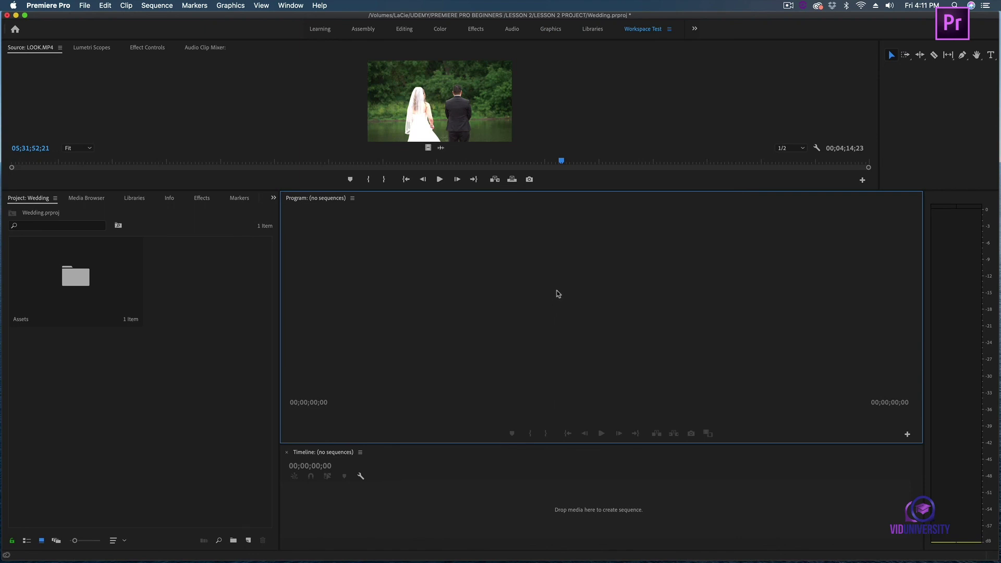
Step: Switch to the Editing workspace and split the Audio Clip Mixer into its own panel beside Effect Controls
click(415, 32)
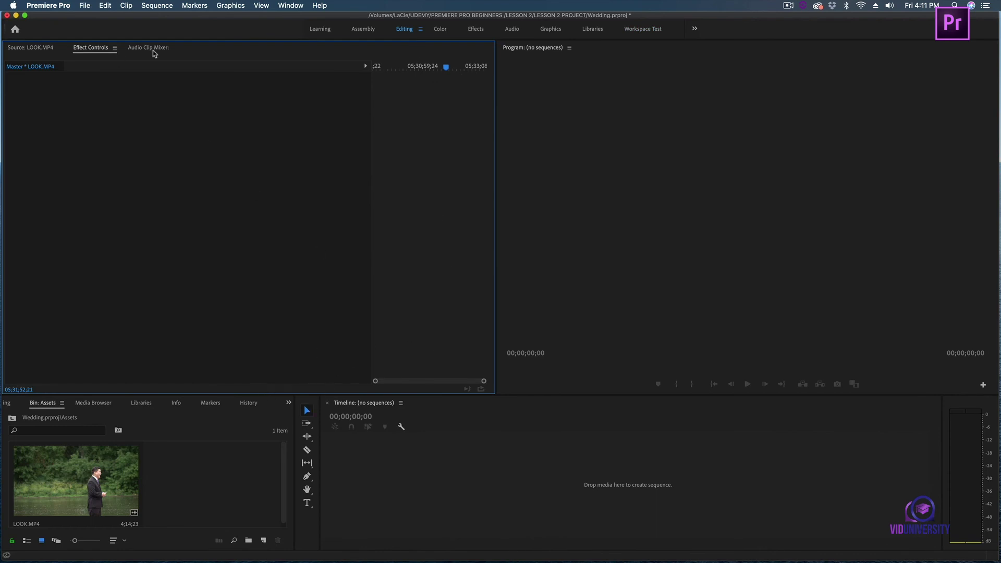
drag(146, 47, 493, 149)
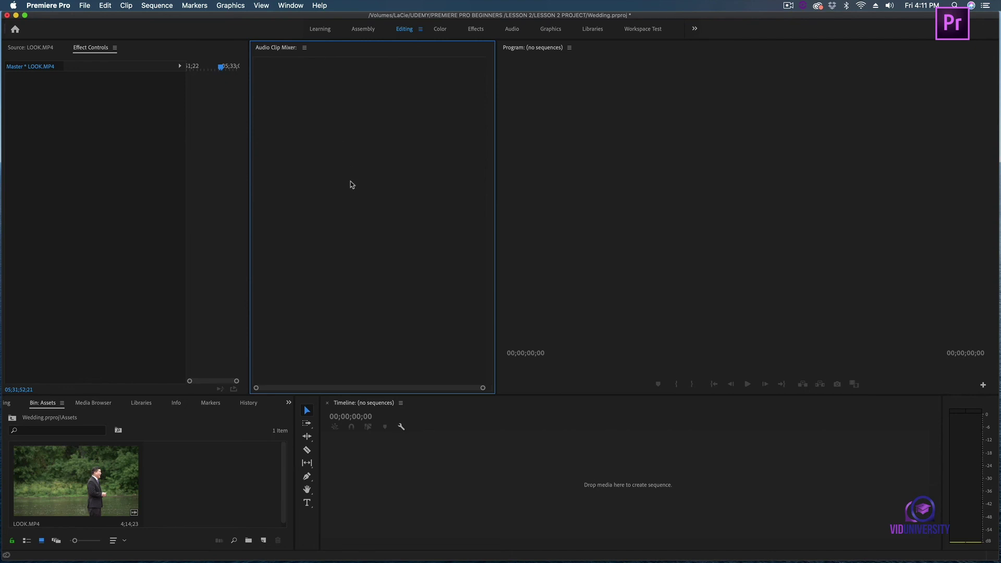
Step: Reset the Editing workspace to its saved layout via Window > Workspaces
click(294, 5)
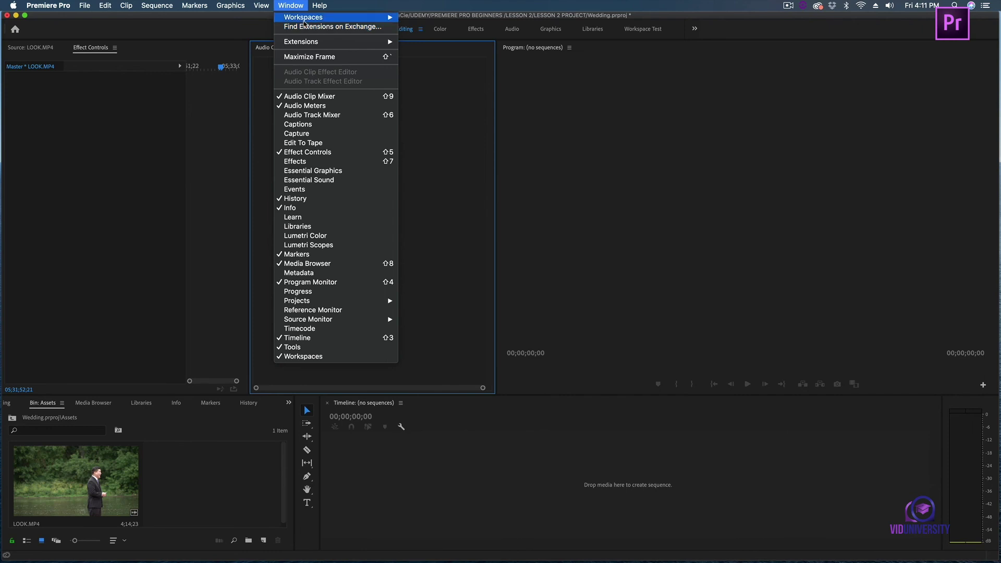
mouse_move(303, 23)
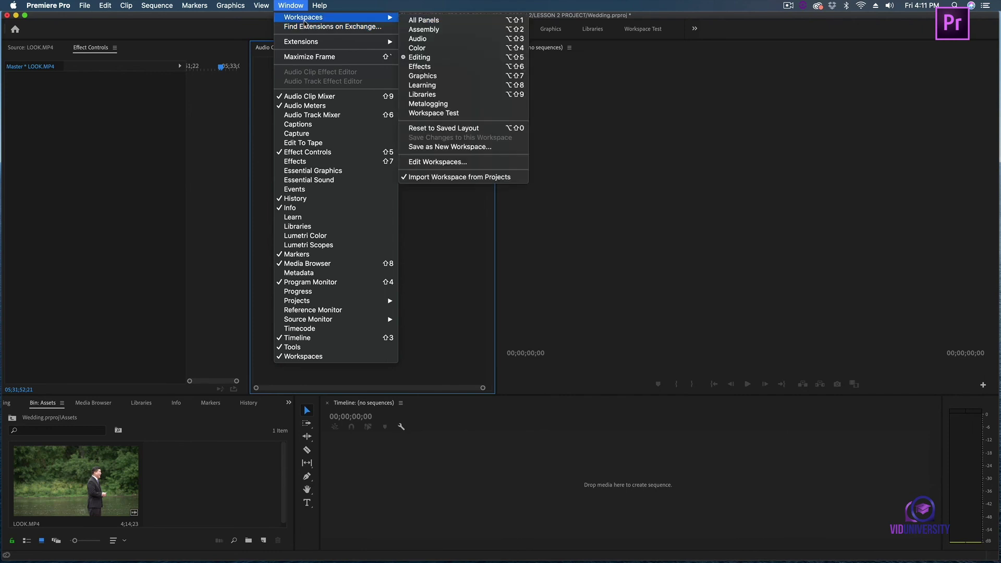
click(494, 128)
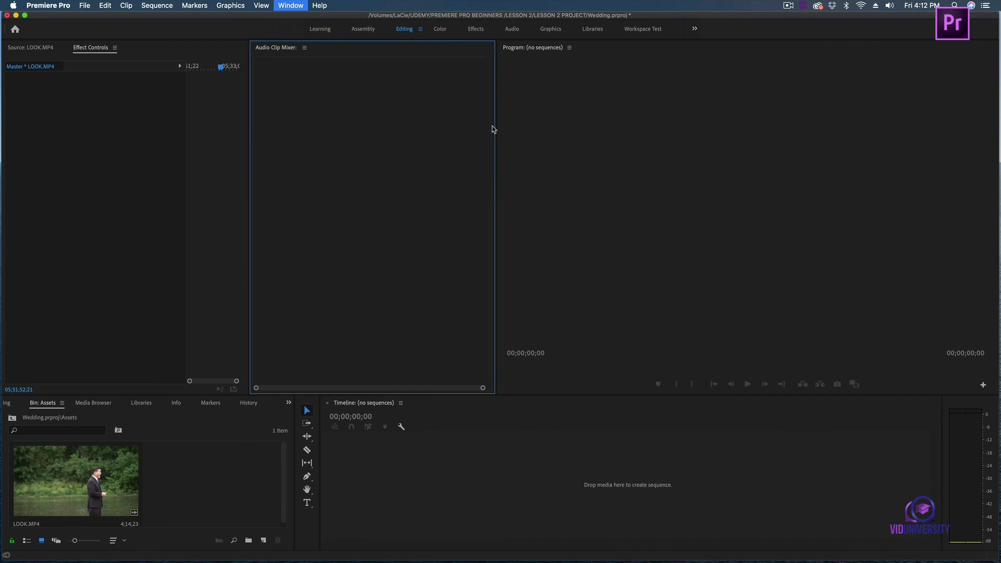